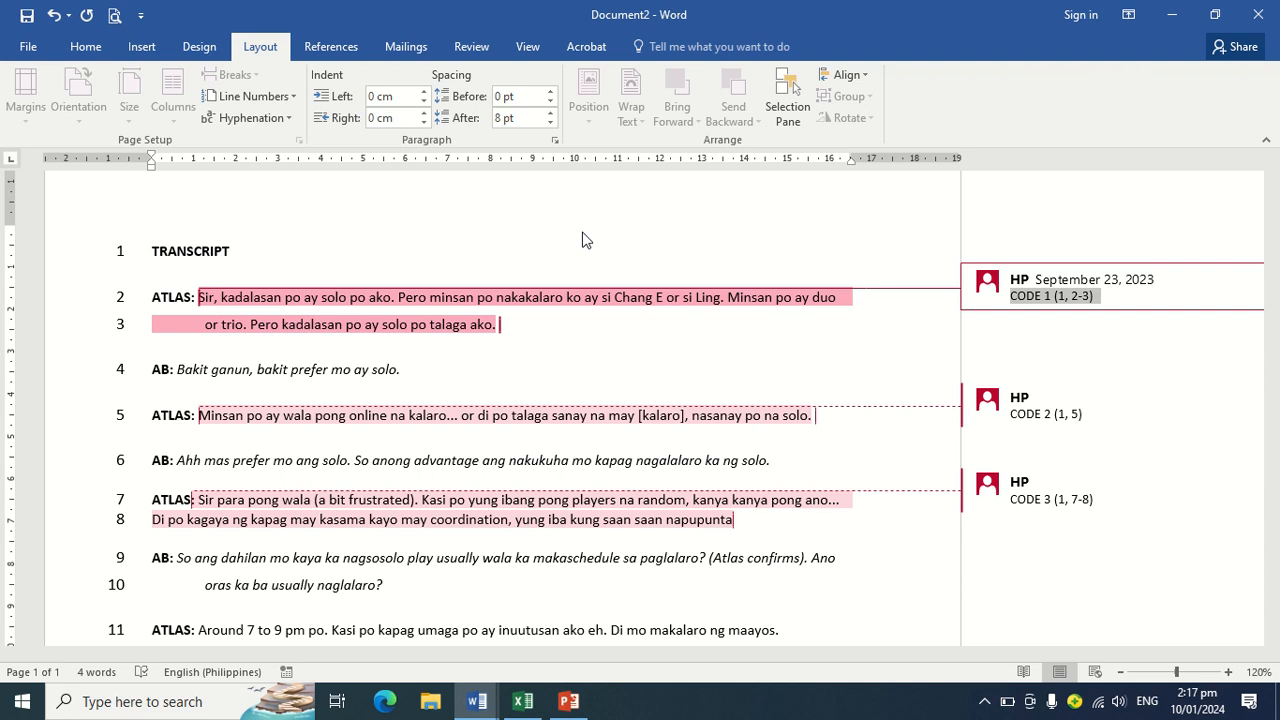
Step: Copy the comment text "CODE 1 (1, 2-3)" from the Word transcript and paste it as text into cell C2 of Excel's MQ 1 sheet
{"action": "left_click", "coordinate": [1015, 296]}
{"action": "left_click_drag", "start_coordinate": [1015, 296], "coordinate": [1110, 296]}
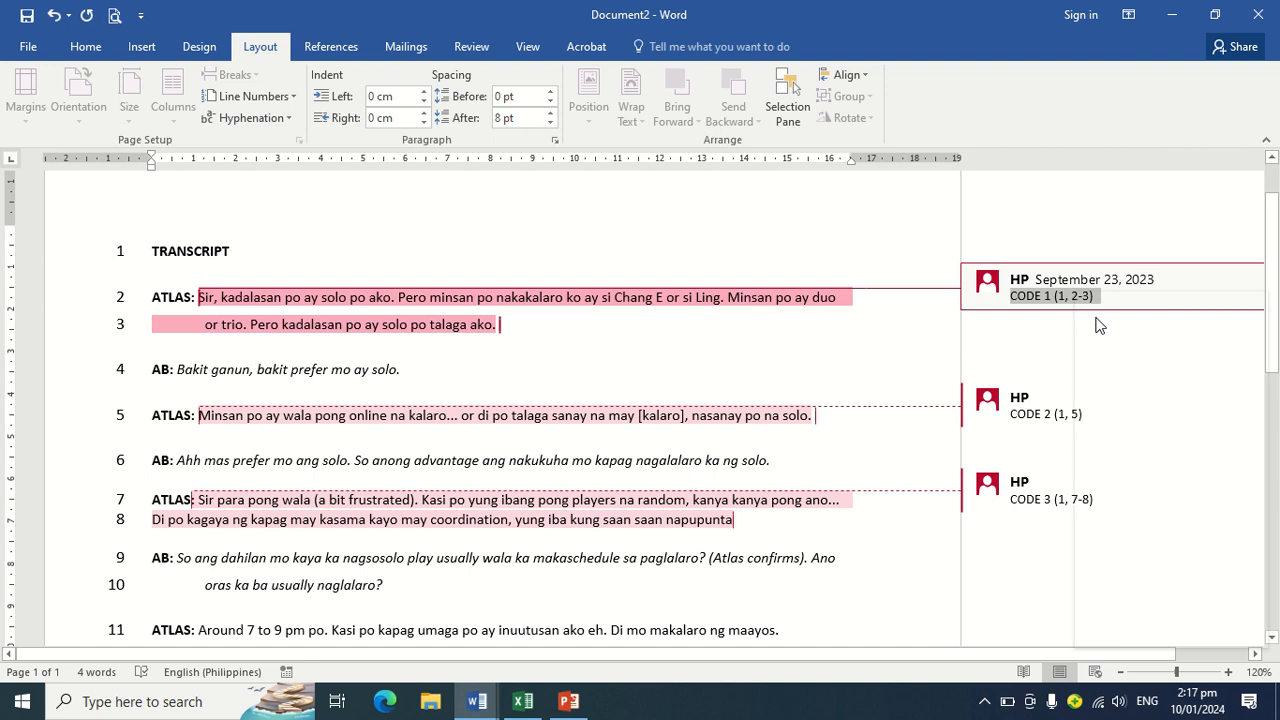
{"action": "right_click", "coordinate": [1078, 296]}
{"action": "left_click", "coordinate": [1112, 328]}
{"action": "key", "text": "alt+Tab"}
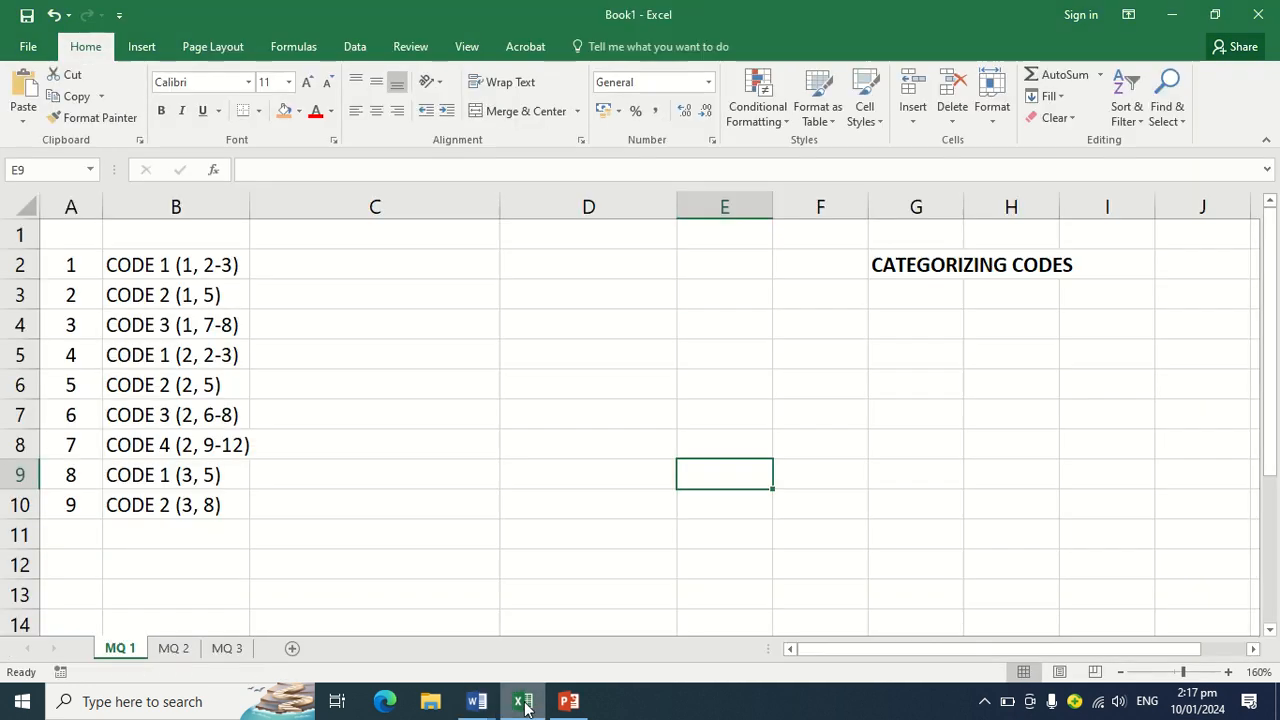
{"action": "left_click", "coordinate": [317, 264]}
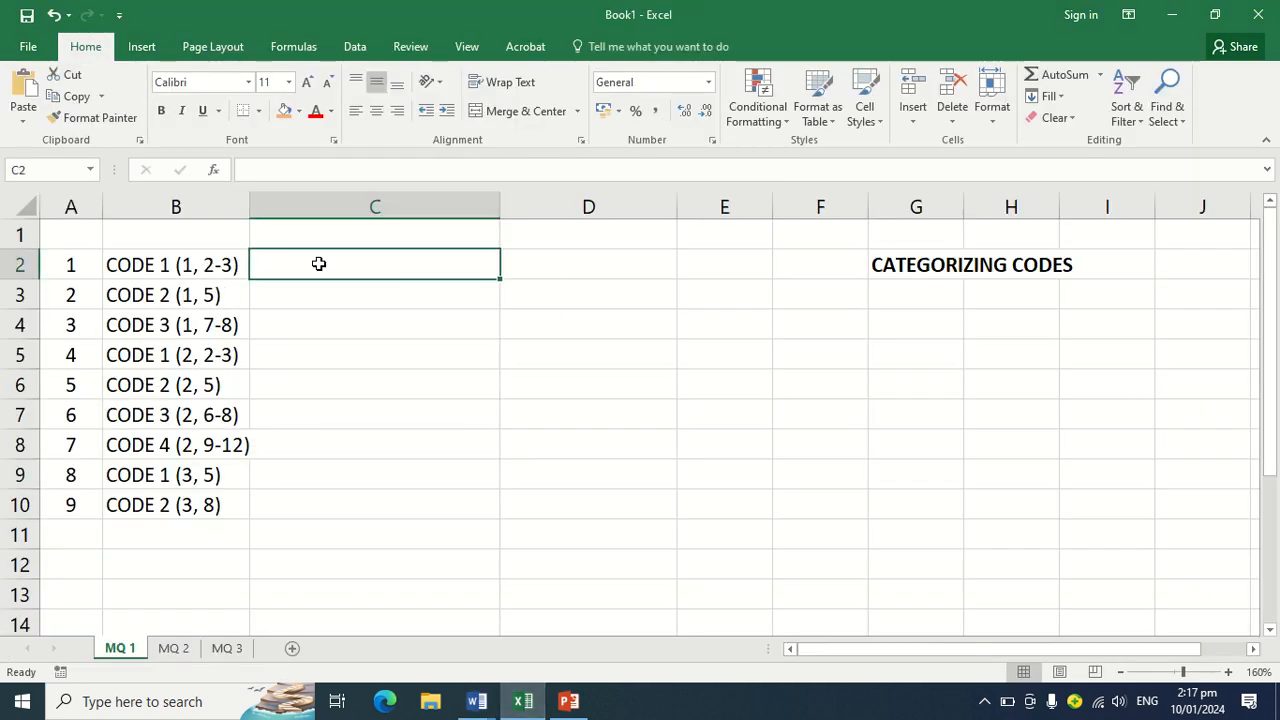
{"action": "right_click", "coordinate": [318, 264]}
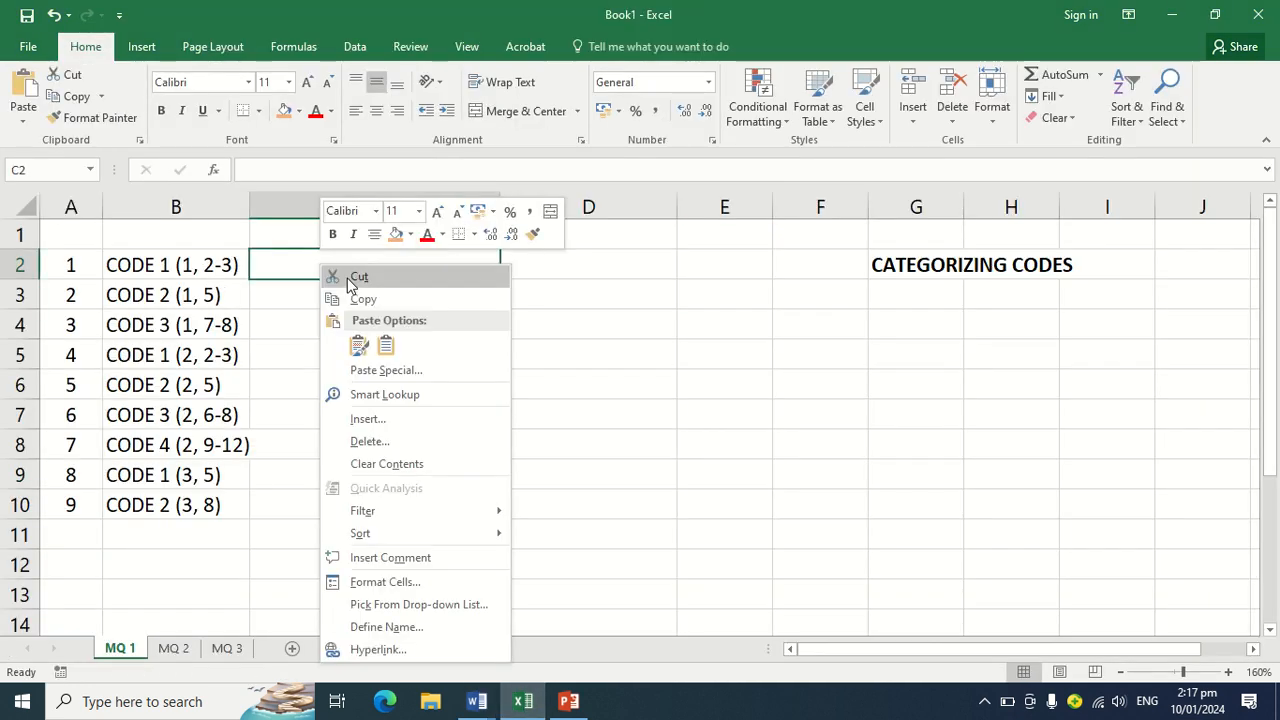
{"action": "left_click", "coordinate": [386, 343]}
{"action": "left_click", "coordinate": [386, 342]}
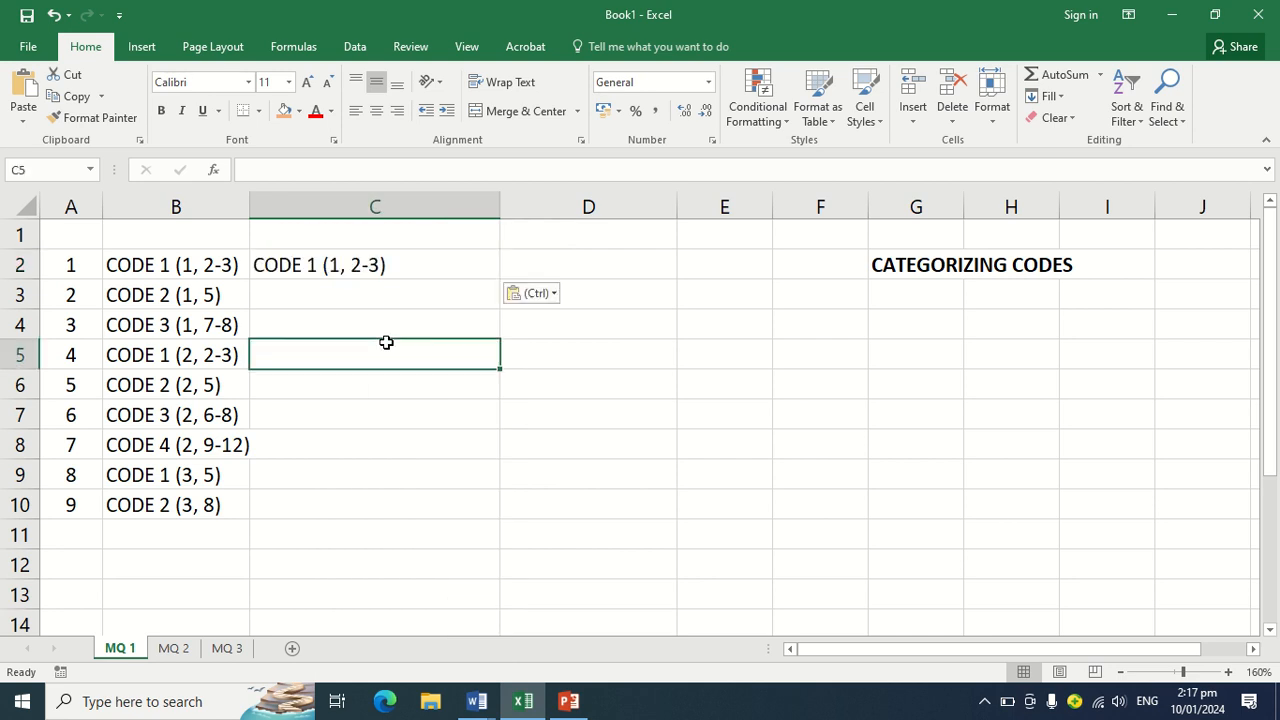
Step: Clear the pasted code from cell C2
{"action": "left_click", "coordinate": [396, 270]}
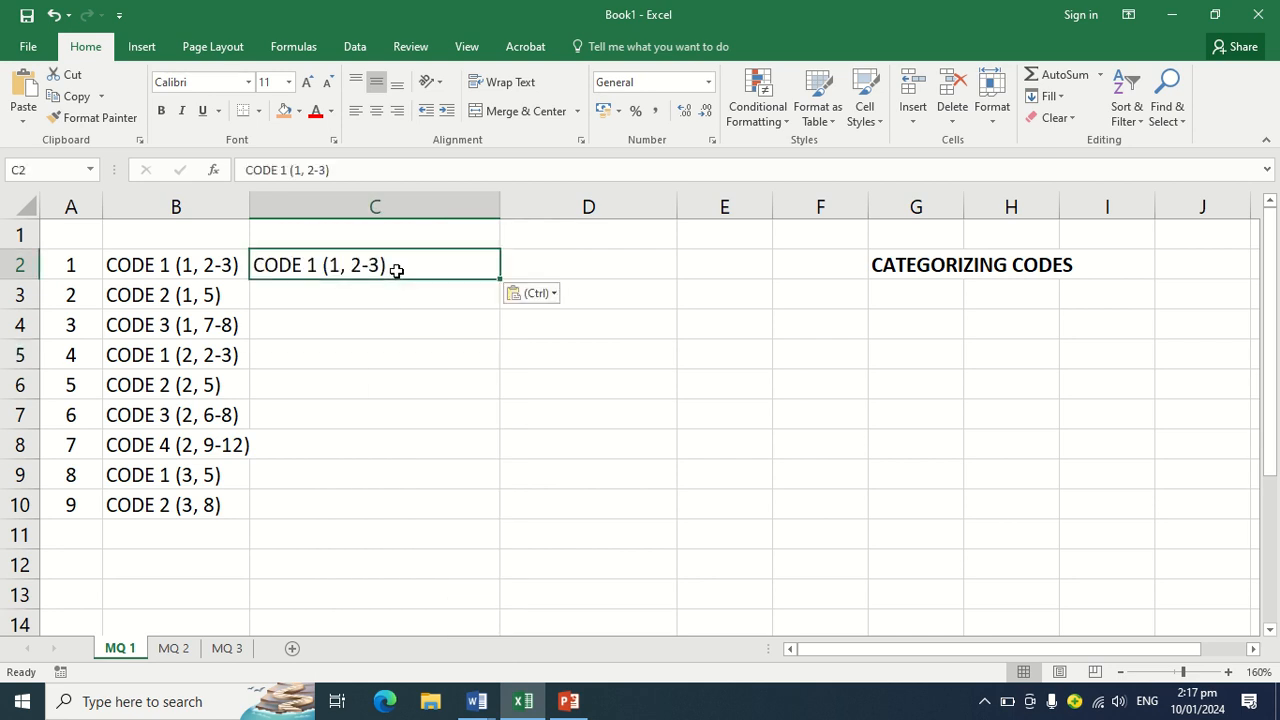
{"action": "key", "text": "Delete"}
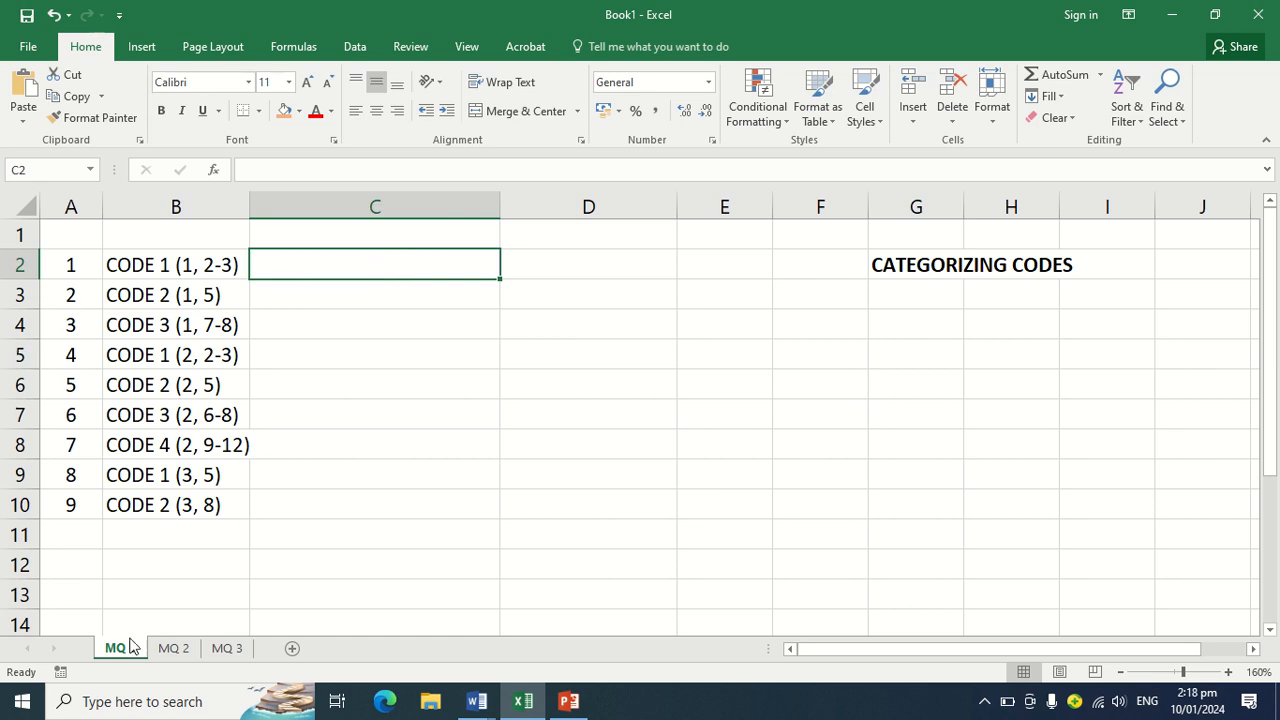
Step: Look over the MQ 1 and MQ 2 sheets and the code numbering in A2:A10 of MQ 1
{"action": "left_click", "coordinate": [167, 654]}
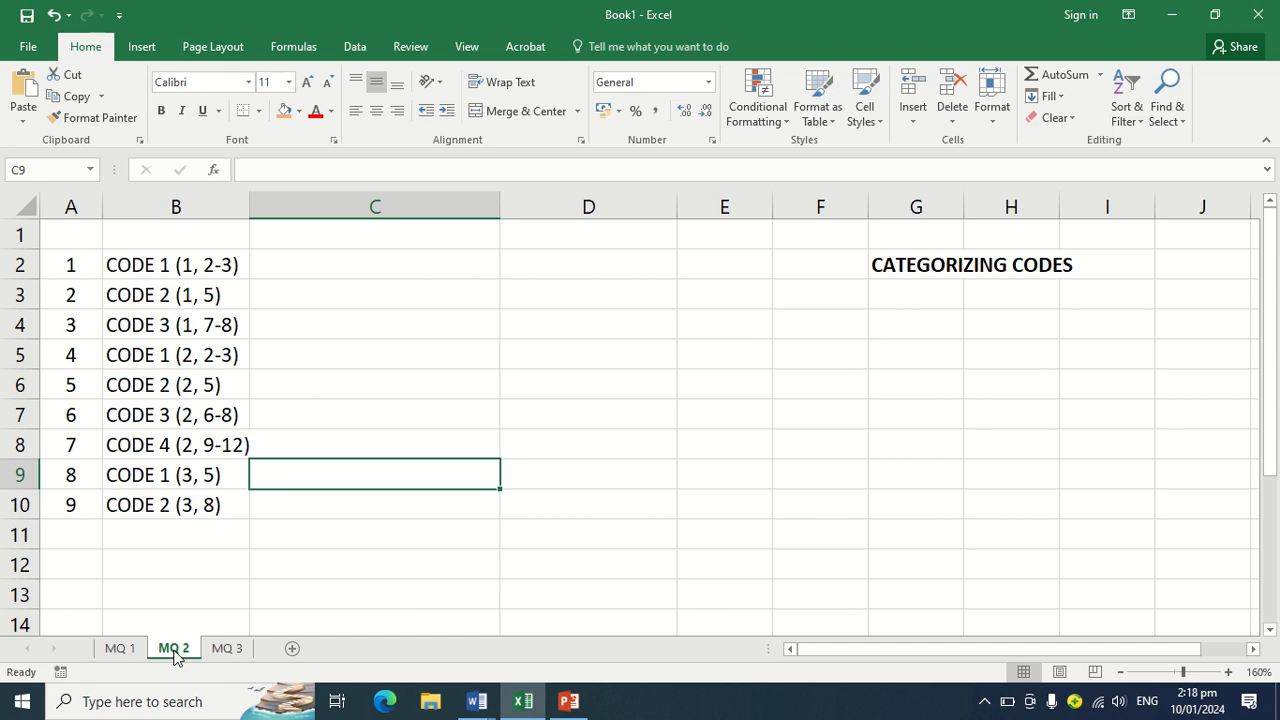
{"action": "left_click", "coordinate": [134, 651]}
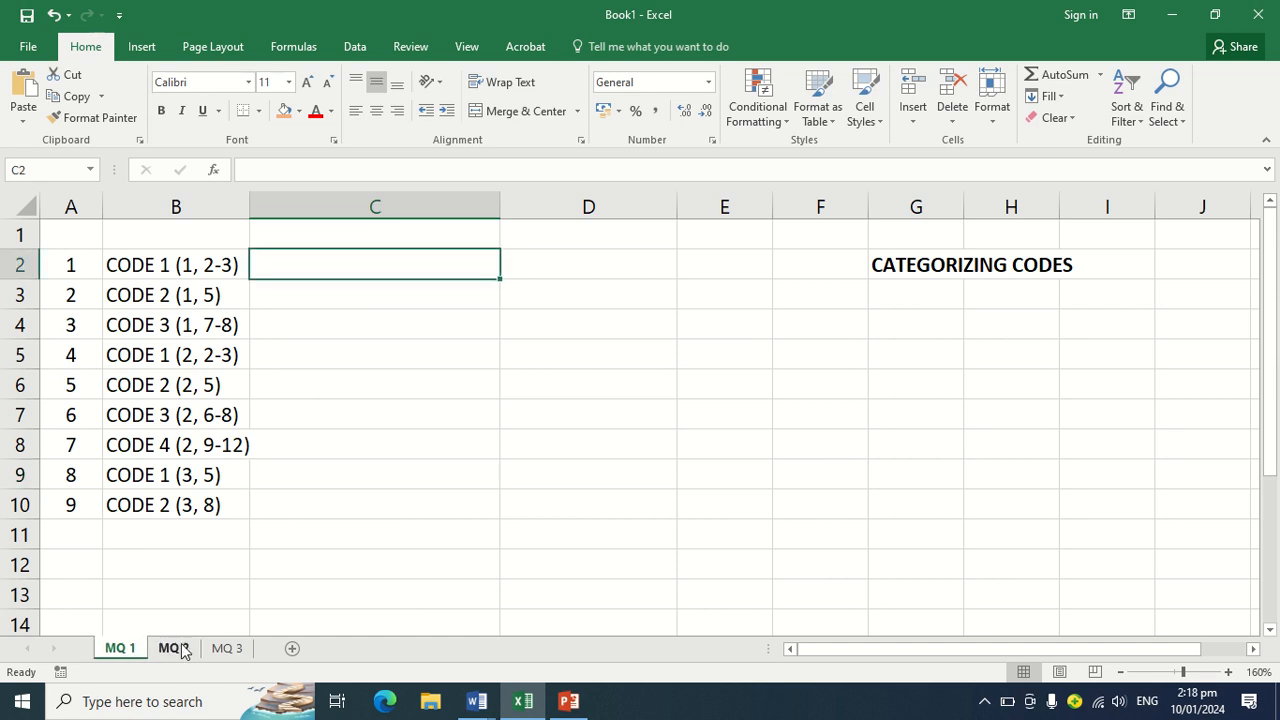
{"action": "left_click", "coordinate": [180, 651]}
{"action": "left_click", "coordinate": [132, 650]}
{"action": "left_click_drag", "start_coordinate": [74, 265], "coordinate": [74, 505]}
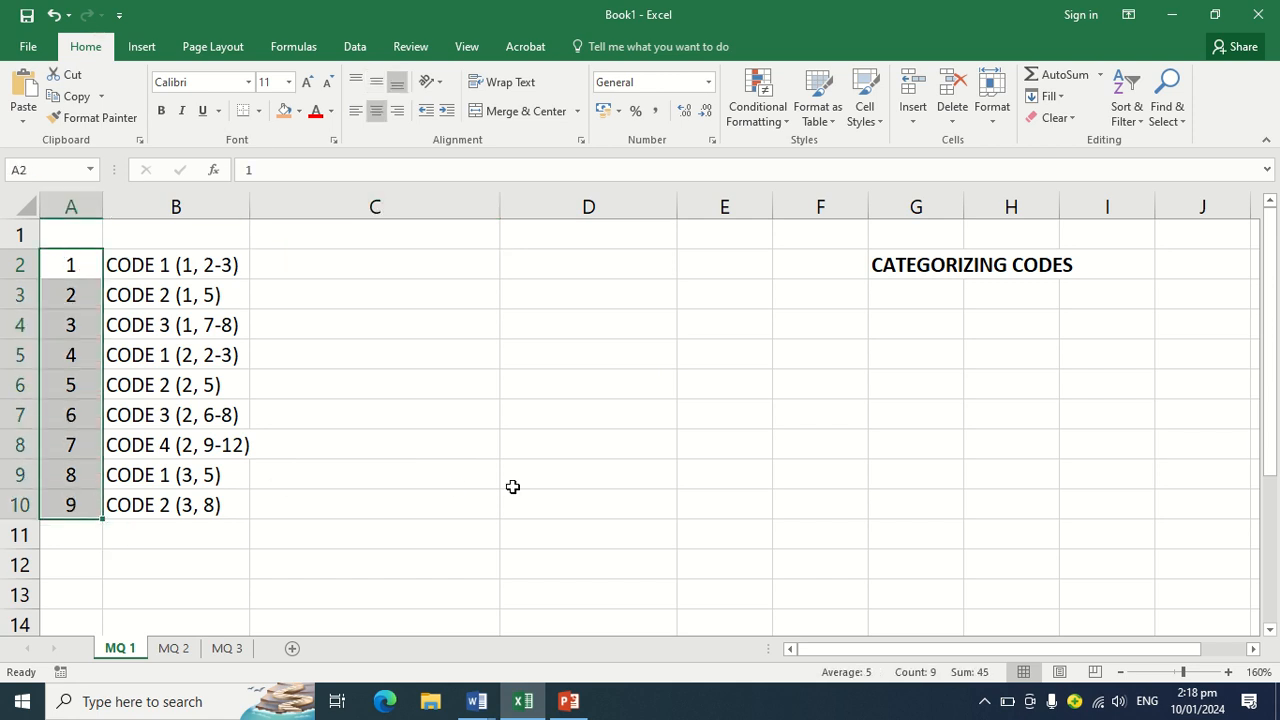
{"action": "left_click", "coordinate": [482, 438]}
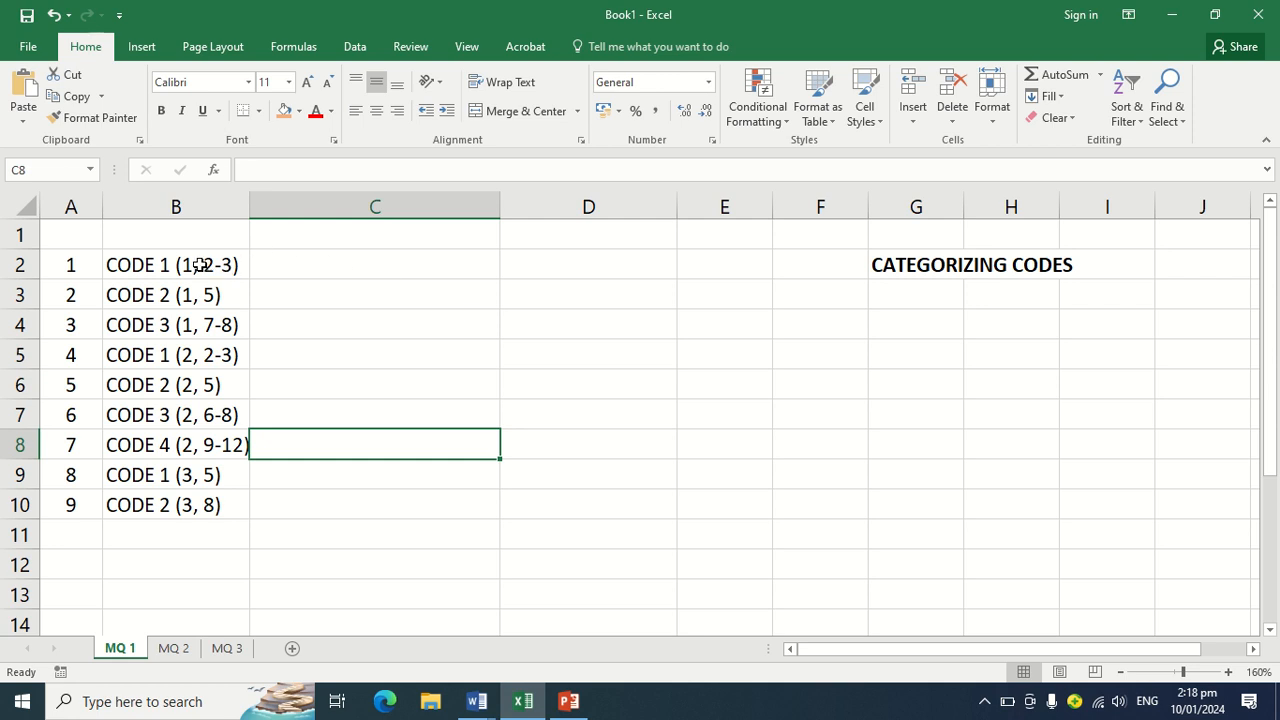
Step: Fill cells A2 and A6, numbered 1 and 5, with light orange to mark their codes as one category
{"action": "left_click", "coordinate": [72, 264]}
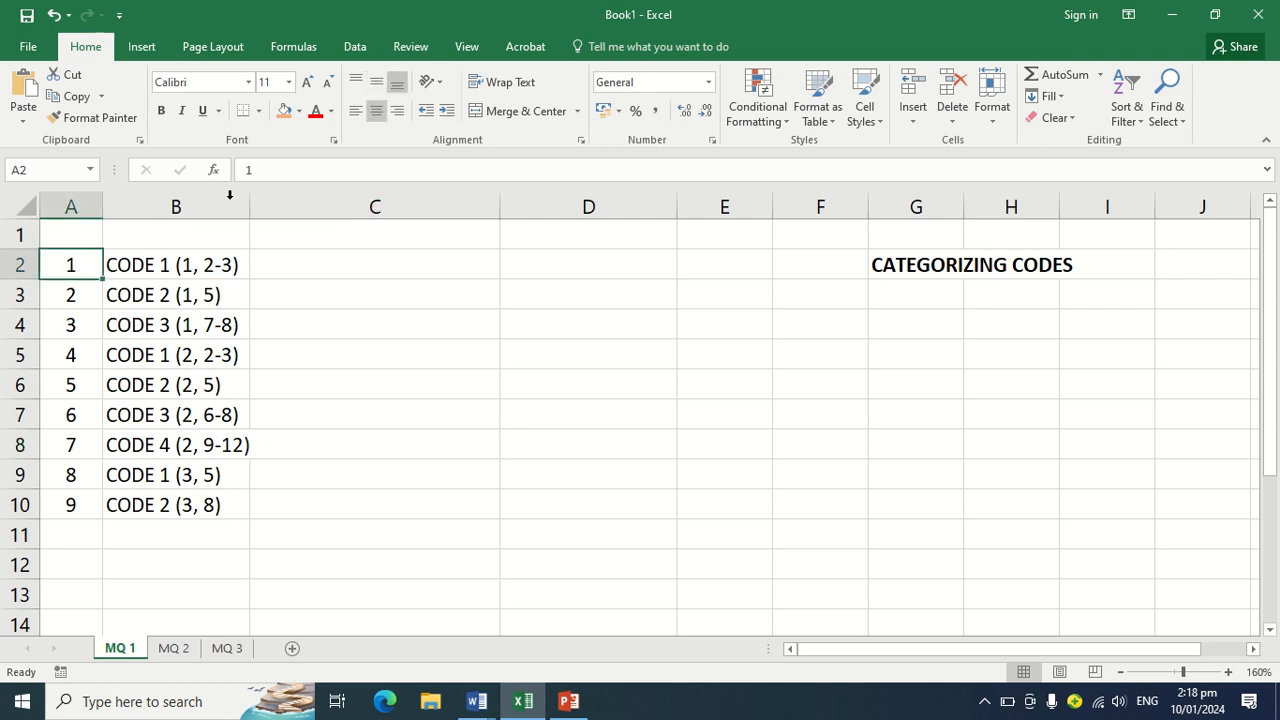
{"action": "left_click", "coordinate": [285, 113]}
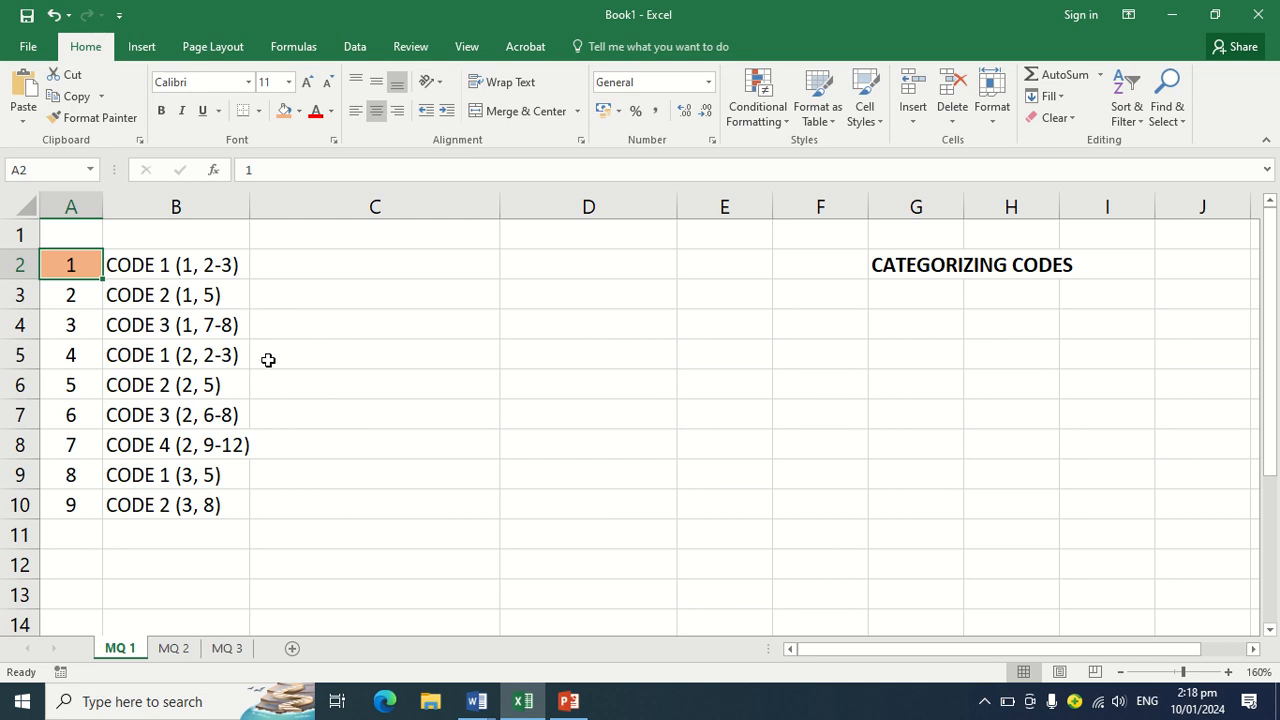
{"action": "left_click", "coordinate": [90, 386]}
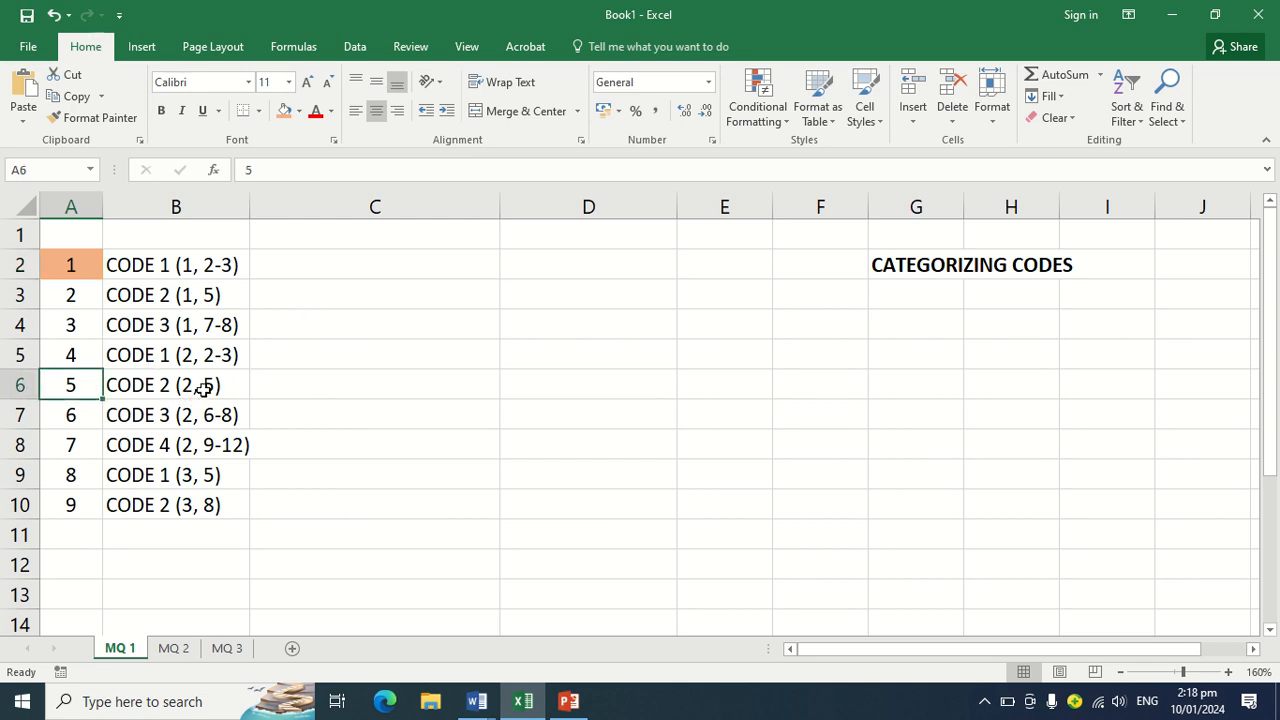
{"action": "left_click", "coordinate": [284, 112]}
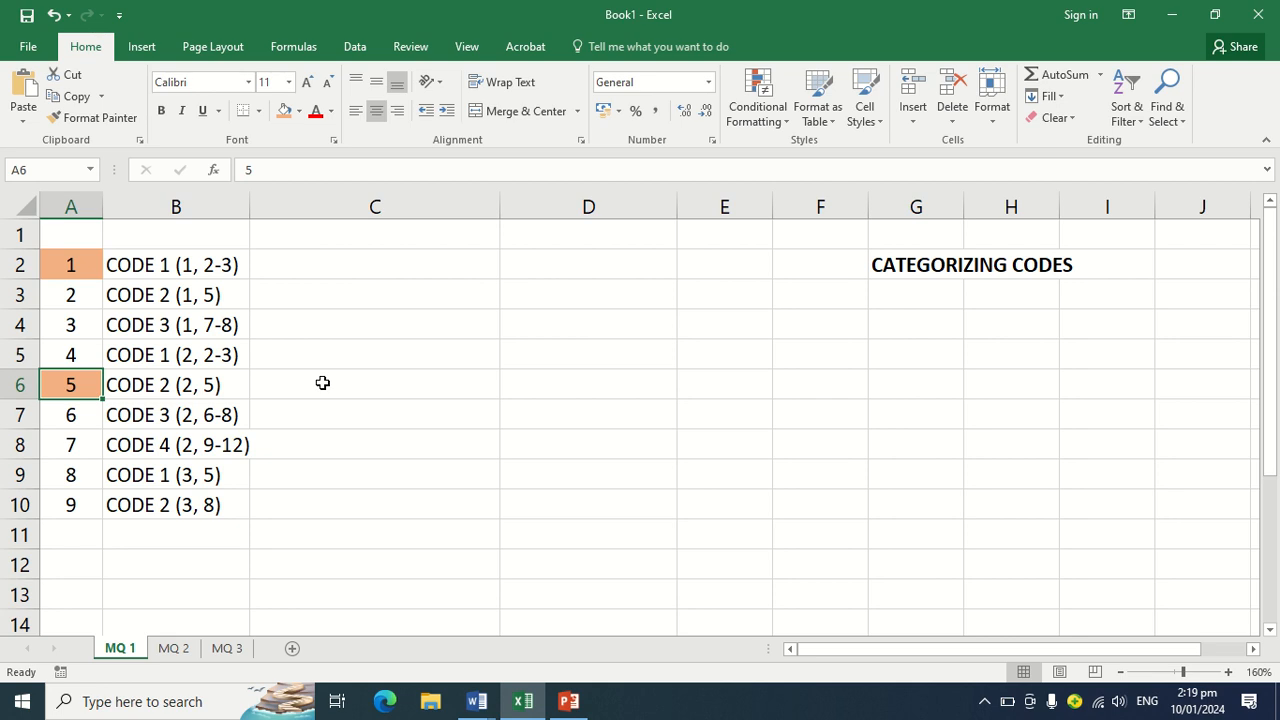
Step: Move the row of code number 5 directly below the row of code number 1 by inserting the cut row at row 3
{"action": "left_click", "coordinate": [18, 384]}
{"action": "right_click", "coordinate": [20, 388]}
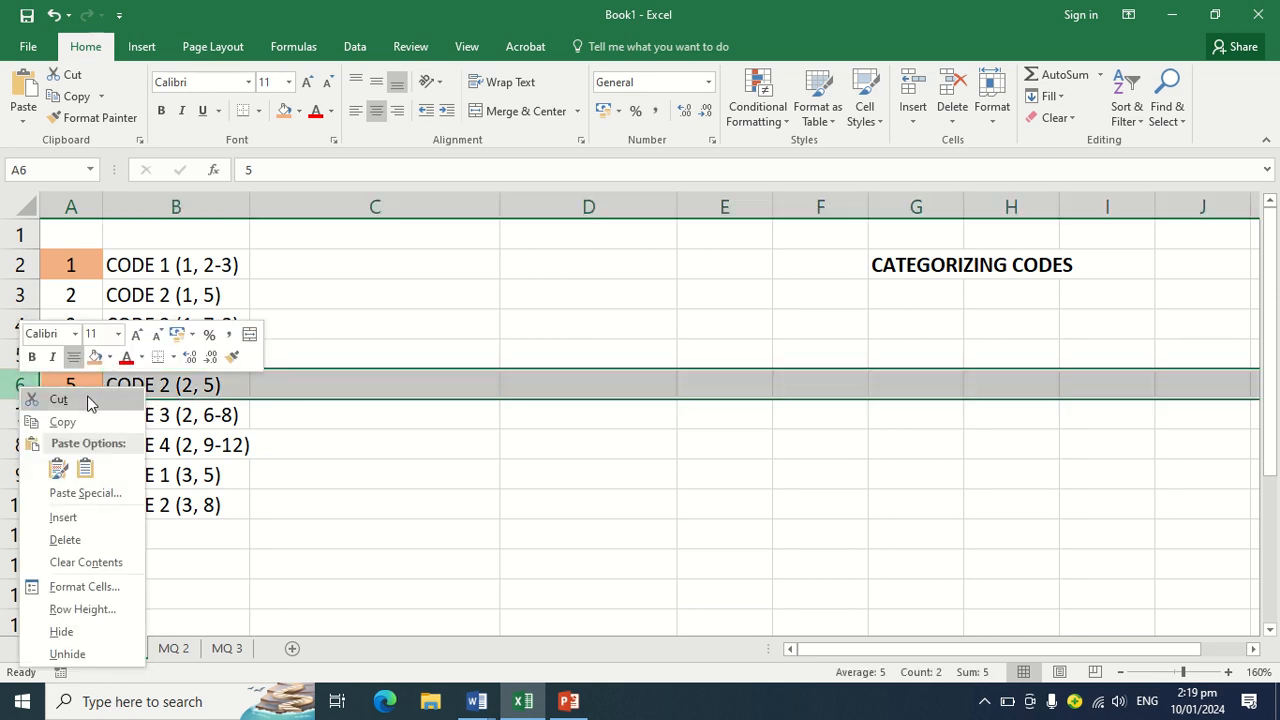
{"action": "left_click", "coordinate": [88, 400]}
{"action": "left_click", "coordinate": [22, 294]}
{"action": "right_click", "coordinate": [22, 295]}
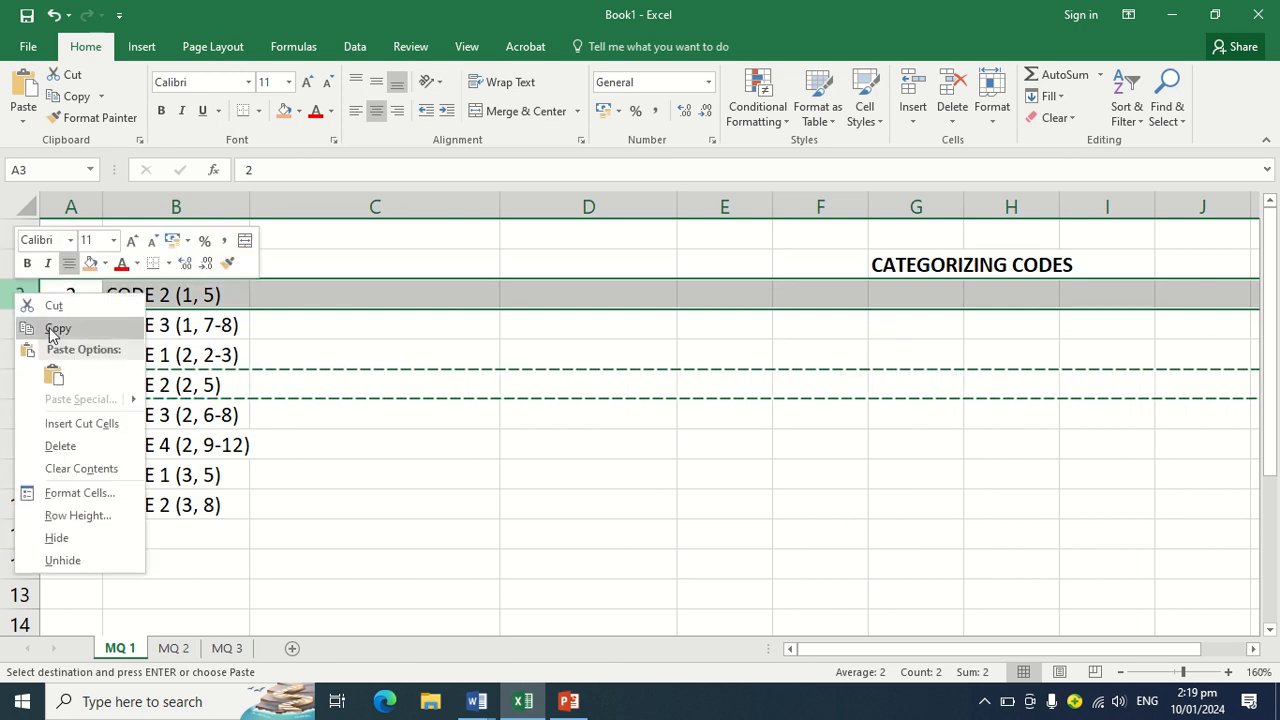
{"action": "left_click", "coordinate": [86, 420]}
{"action": "left_click", "coordinate": [599, 493]}
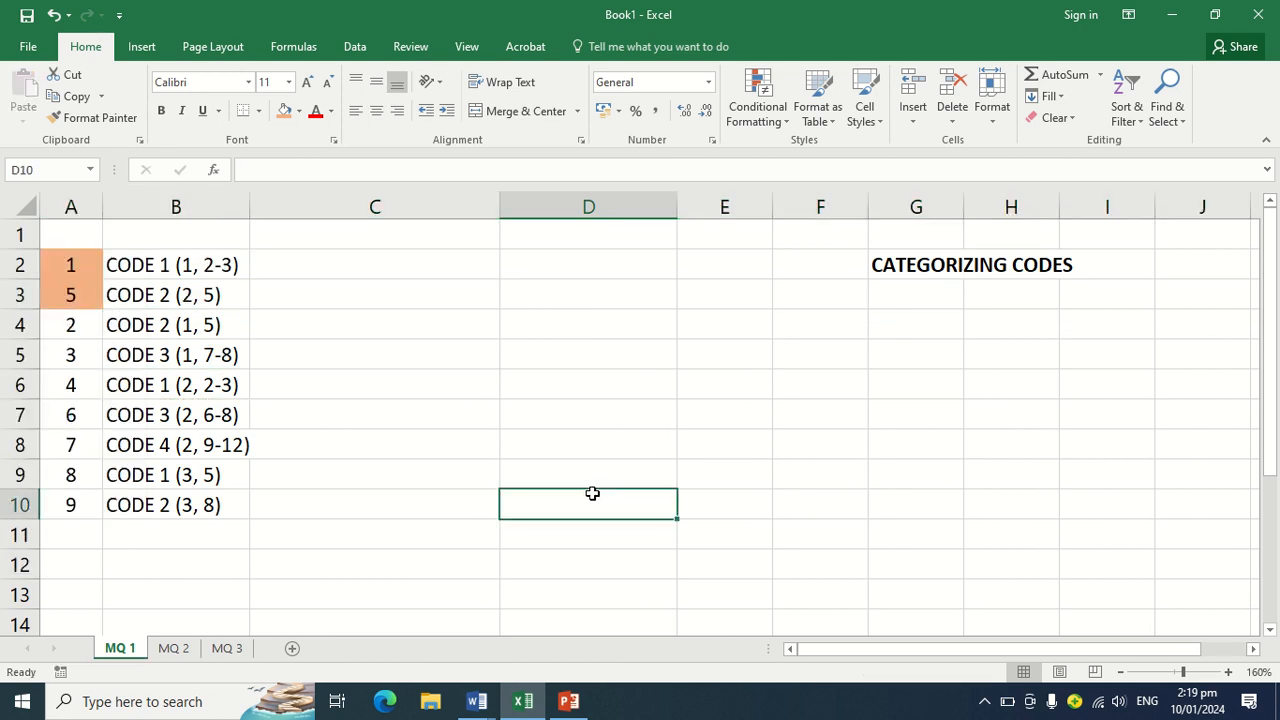
Step: Review the colour-grouped codes and the merged cells Description 1 to Description 4 on the MQ 3 sheet
{"action": "left_click", "coordinate": [226, 648]}
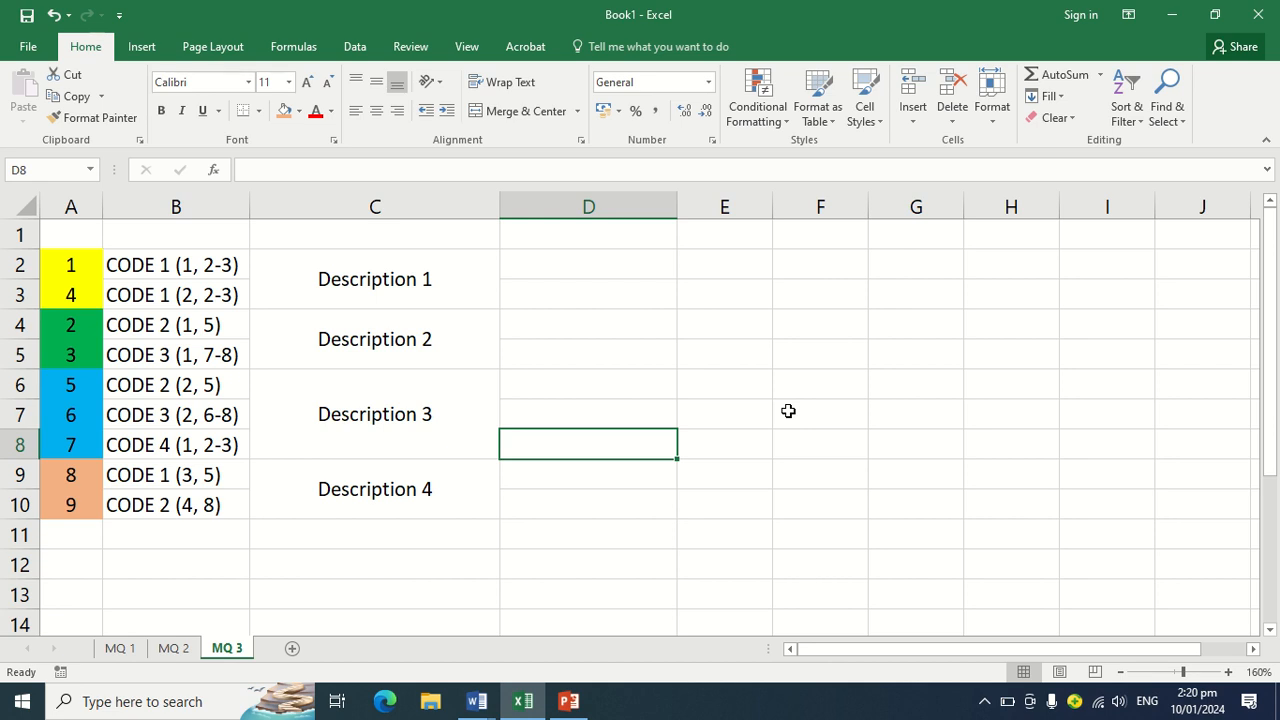
{"action": "left_click", "coordinate": [447, 279]}
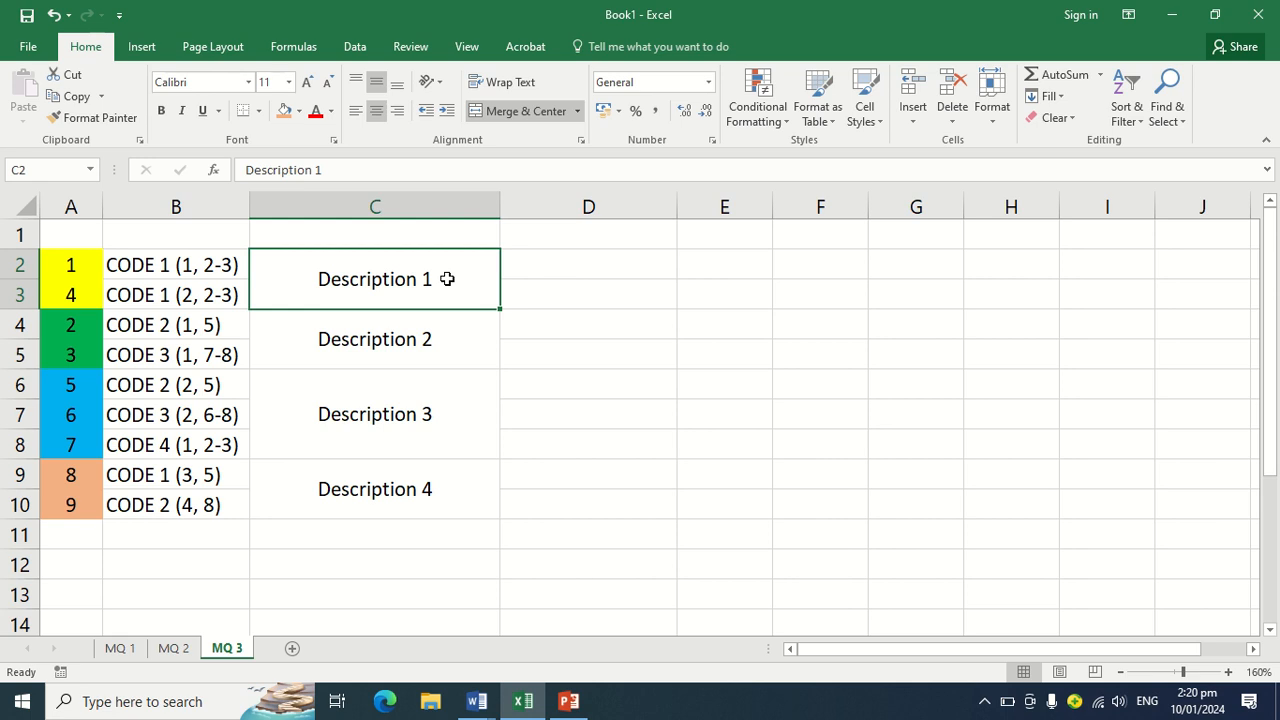
{"action": "left_click", "coordinate": [426, 342]}
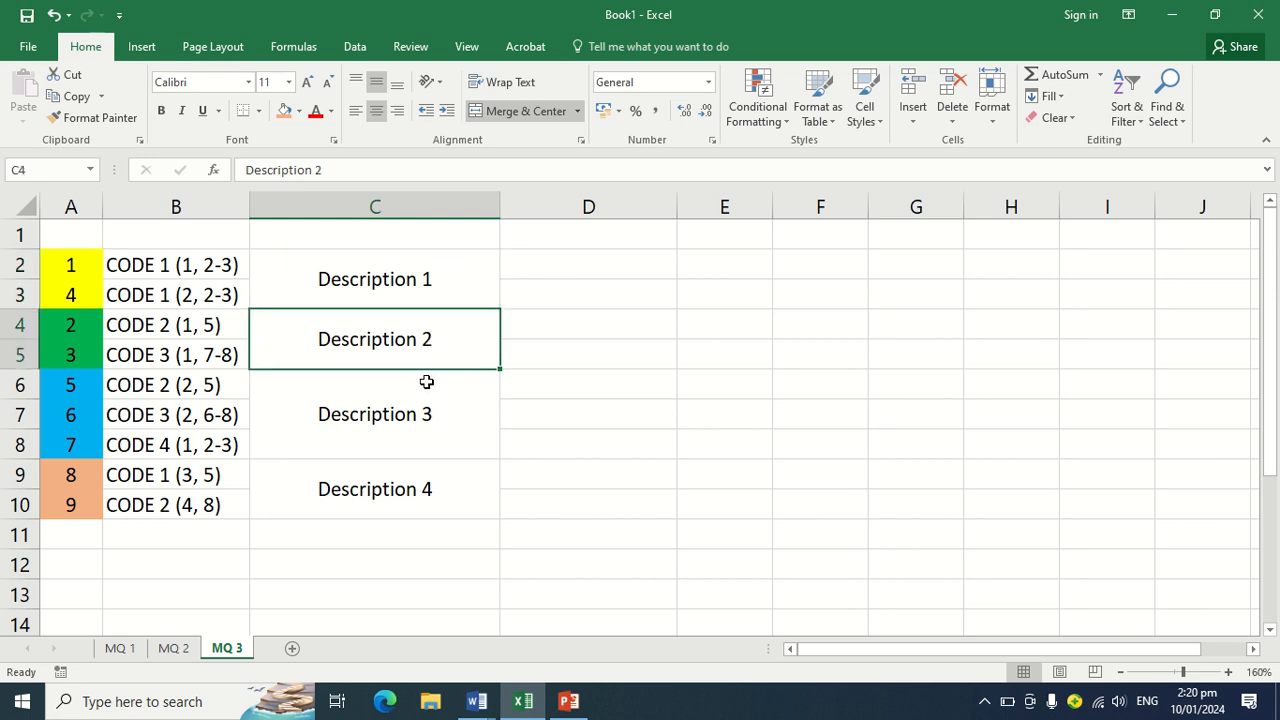
{"action": "left_click", "coordinate": [423, 434]}
{"action": "left_click", "coordinate": [420, 490]}
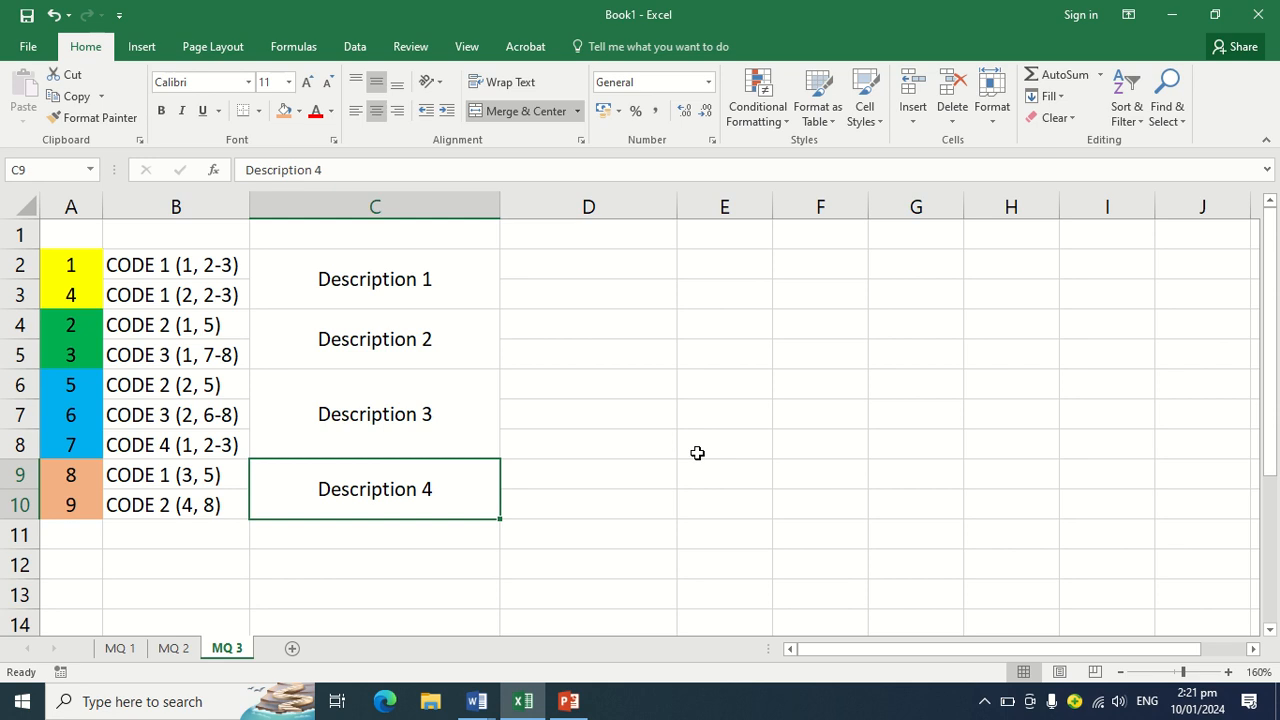
Step: Switch to the thematic map slide in PowerPoint and open the choice of shapes to insert
{"action": "left_click", "coordinate": [569, 703]}
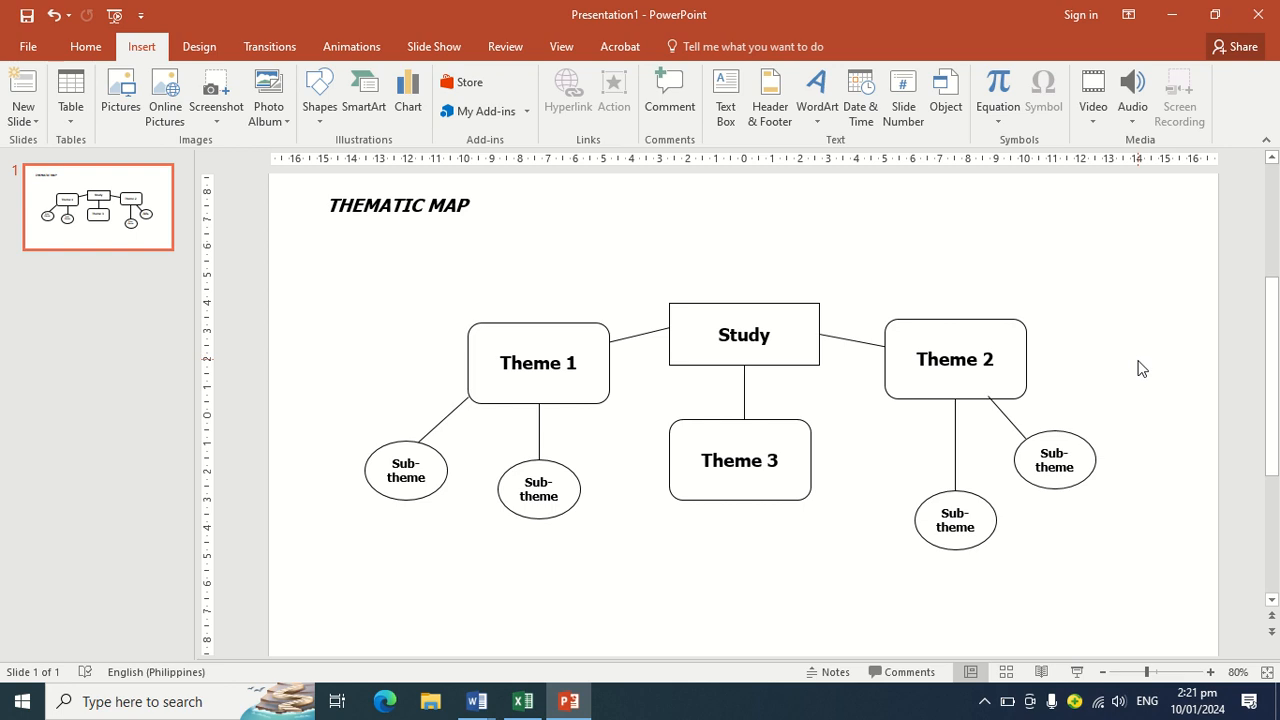
{"action": "left_click", "coordinate": [322, 108]}
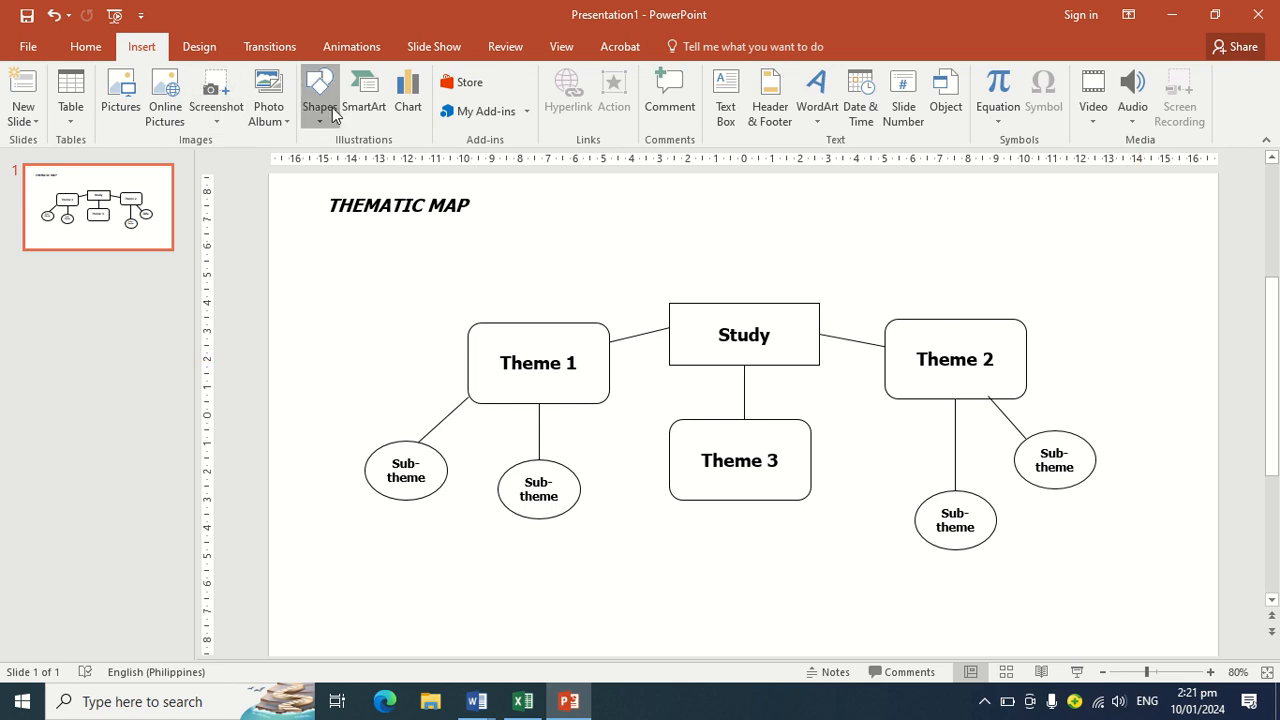